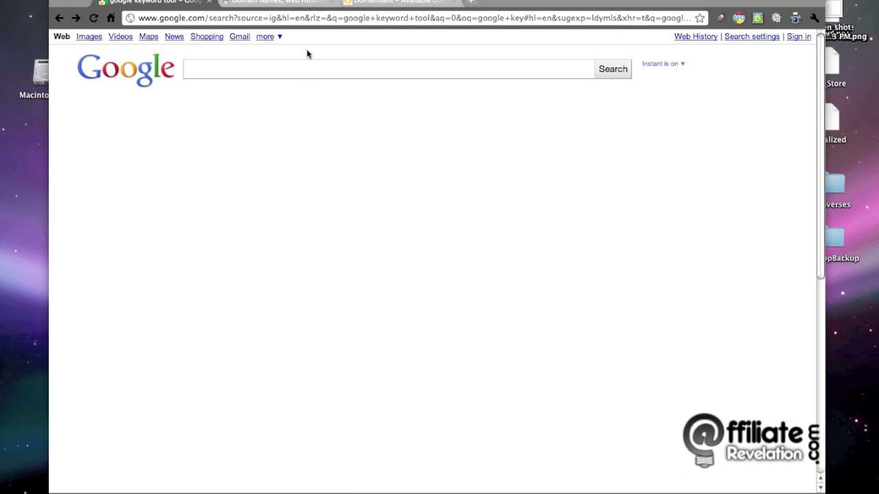
# - Search Google for "google keyword tool" and open the Google AdWords Keyword Tool result
pyautogui.click(304, 4)
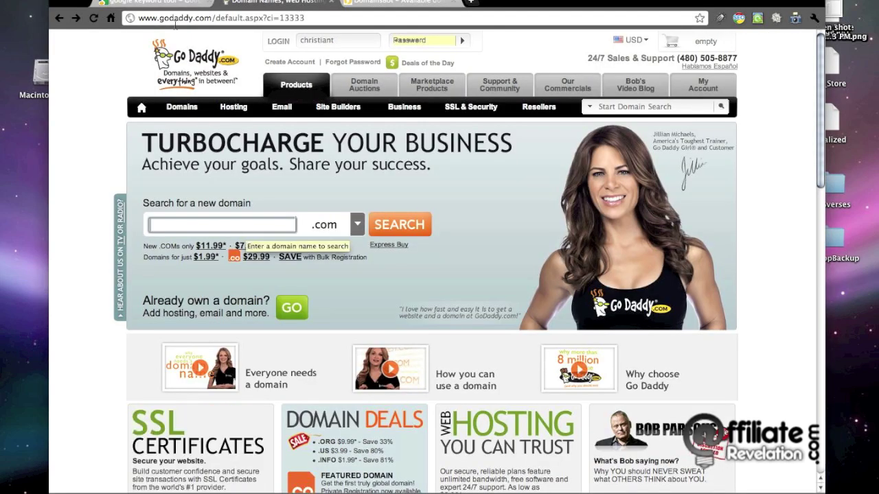
pyautogui.click(154, 5)
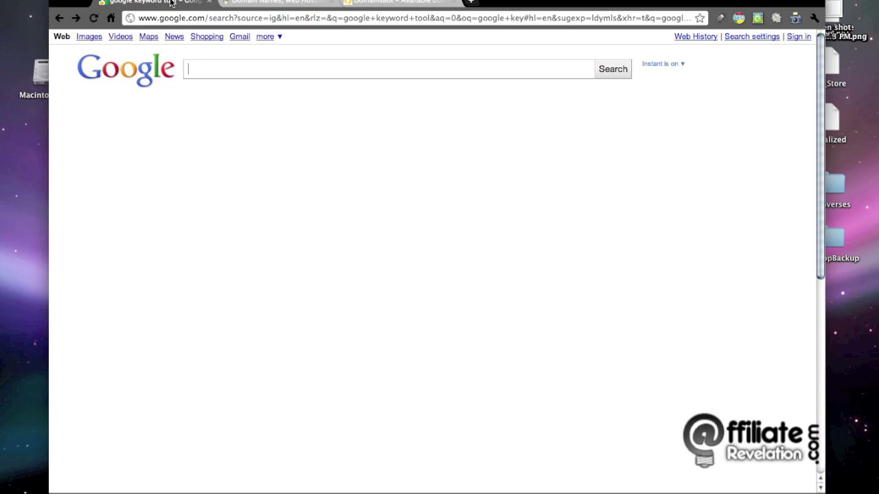
pyautogui.write('google keywo')
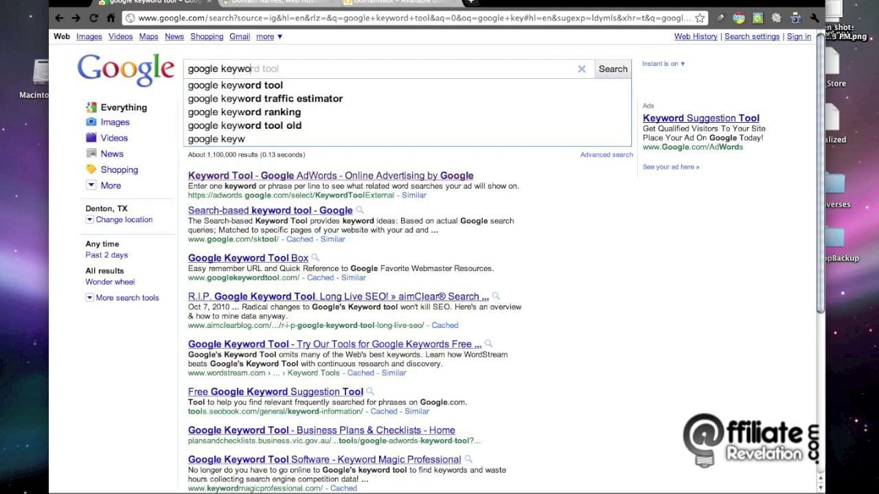
pyautogui.click(227, 86)
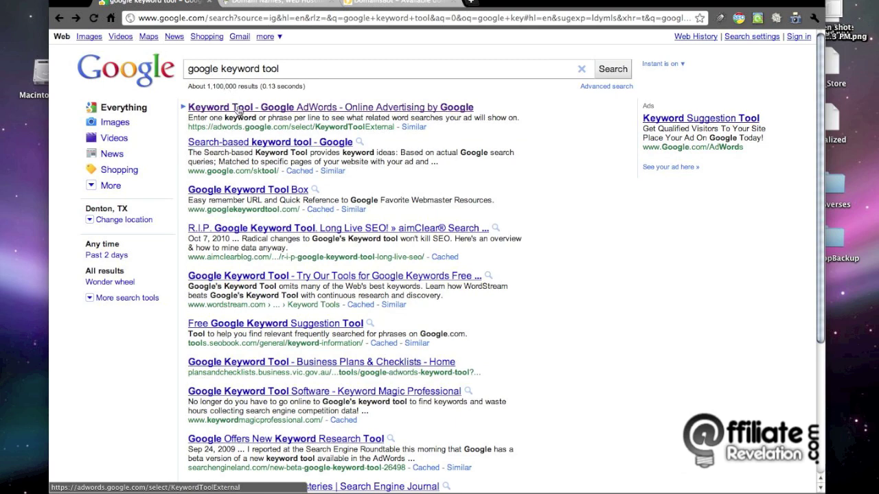
pyautogui.click(238, 108)
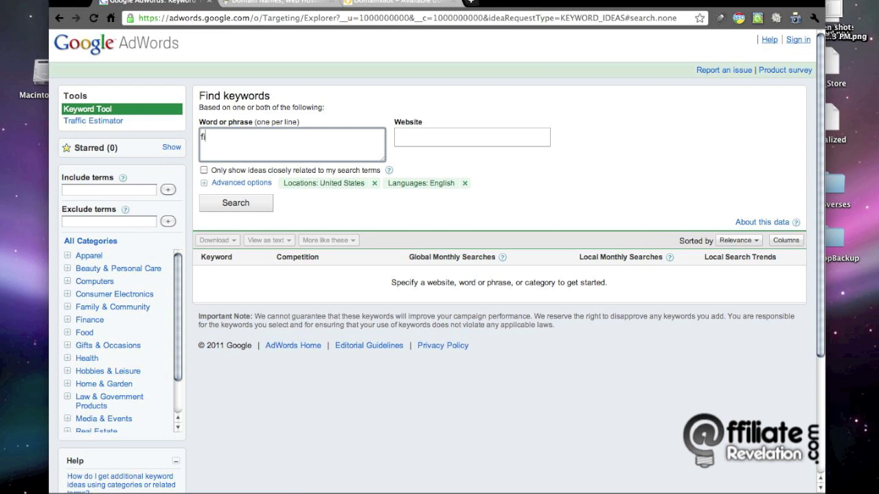
# - Search for keyword ideas on the phrase "fishing" and look through the resulting list
pyautogui.write('shing')
pyautogui.click(251, 203)
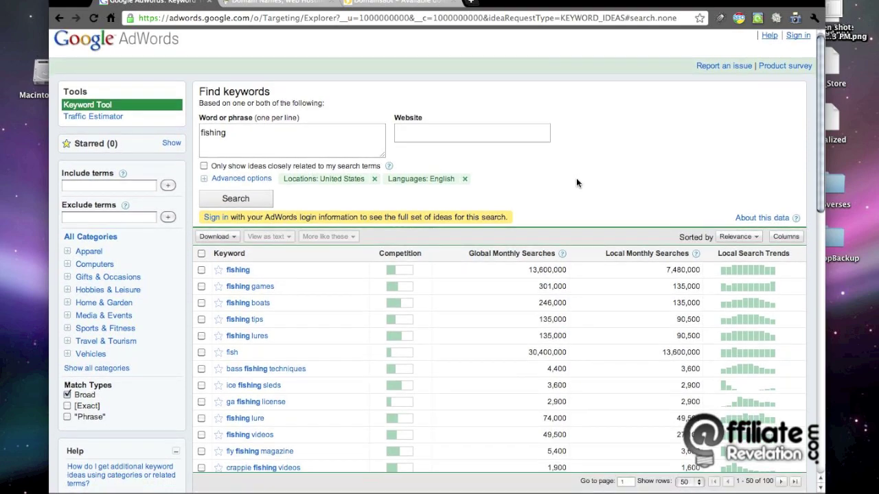
pyautogui.scroll(-3, 576, 179)
pyautogui.scroll(-15, 576, 181)
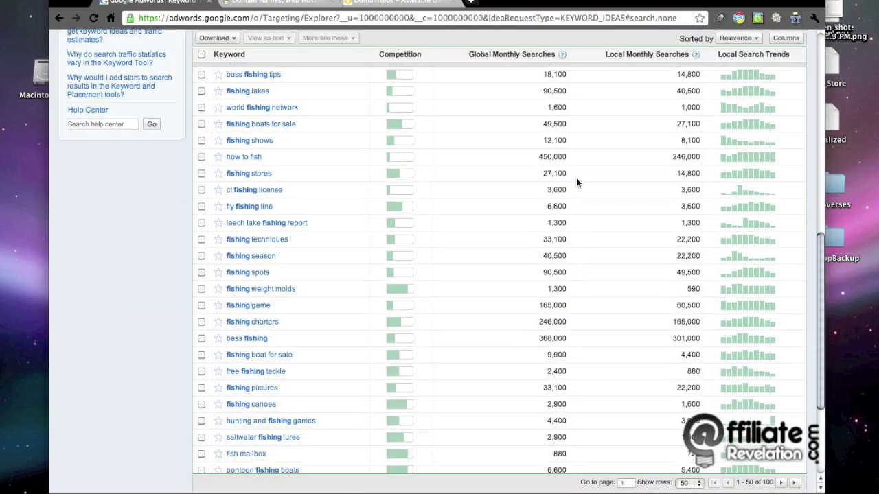
pyautogui.scroll(-2, 575, 180)
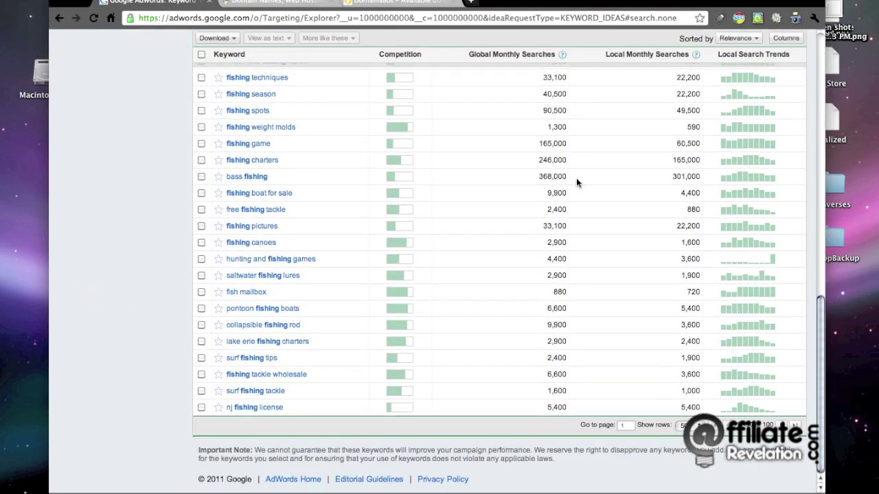
pyautogui.scroll(6, 576, 181)
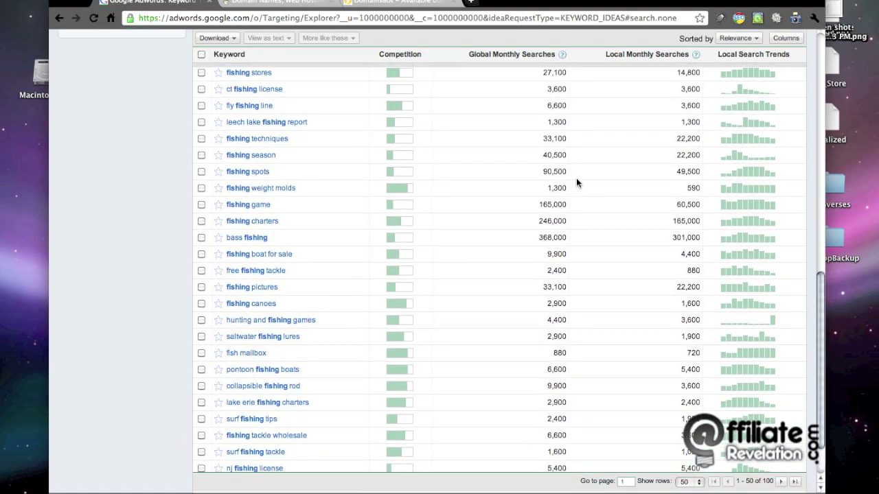
pyautogui.scroll(12, 576, 181)
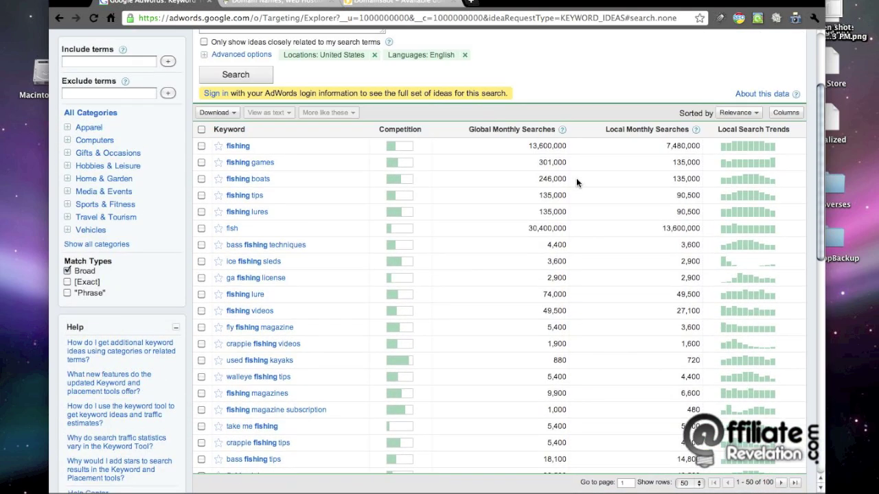
# - Sort the keyword ideas by Global Monthly Searches and review the most-searched keywords
pyautogui.click(526, 135)
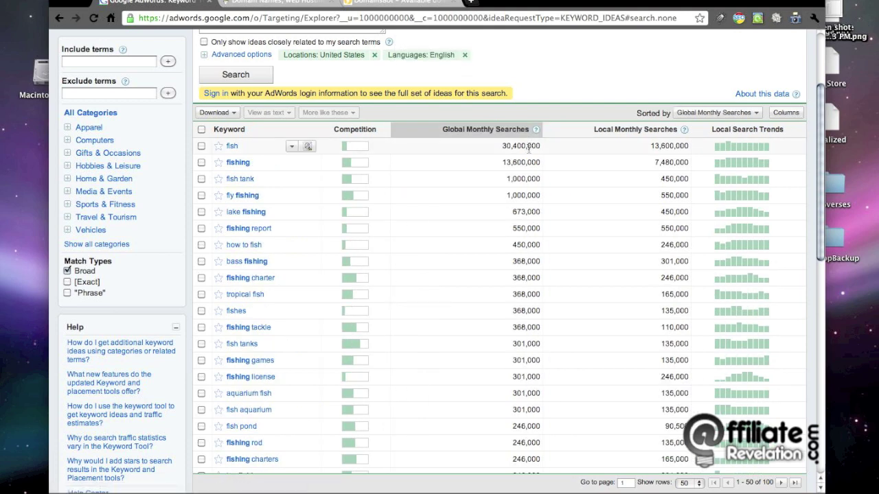
pyautogui.scroll(-15, 528, 147)
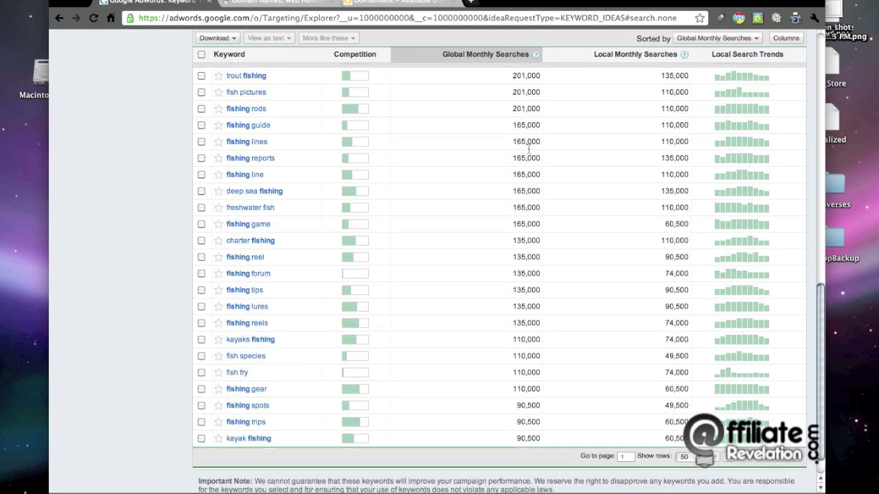
pyautogui.scroll(15, 528, 147)
pyautogui.scroll(-7, 528, 147)
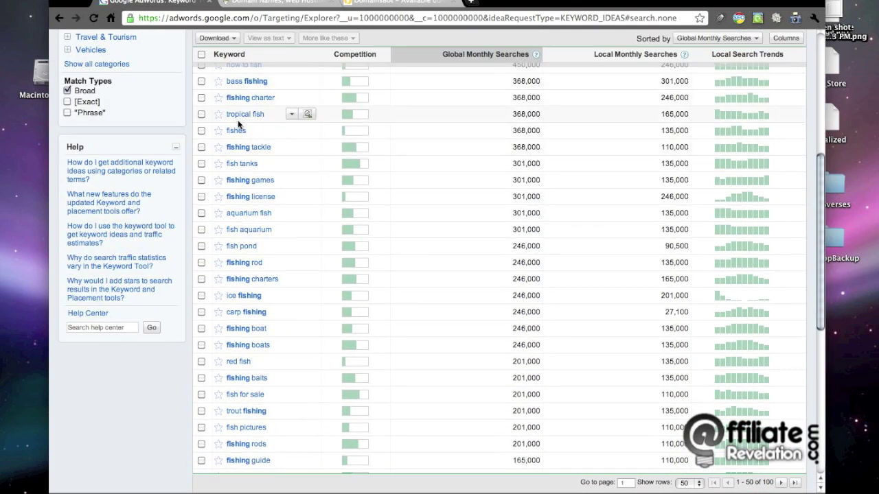
pyautogui.scroll(5, 240, 133)
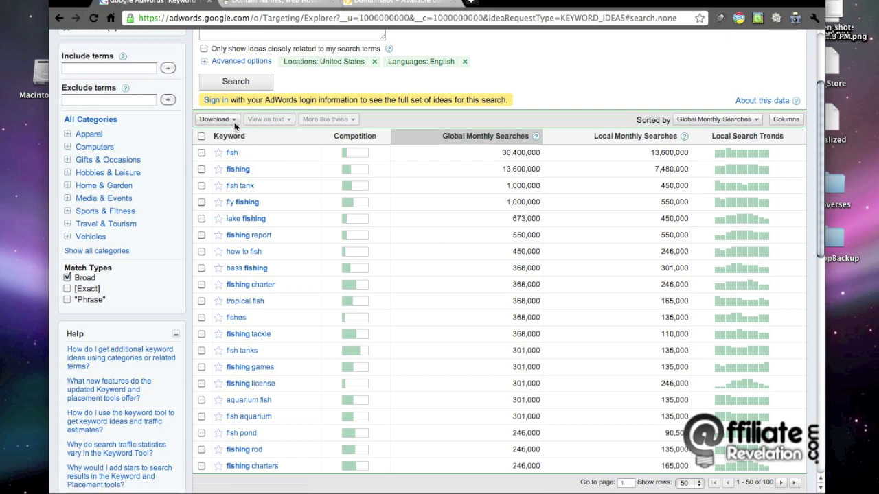
# - Download all the keyword ideas in CSV format and dismiss the download dialog
pyautogui.click(233, 123)
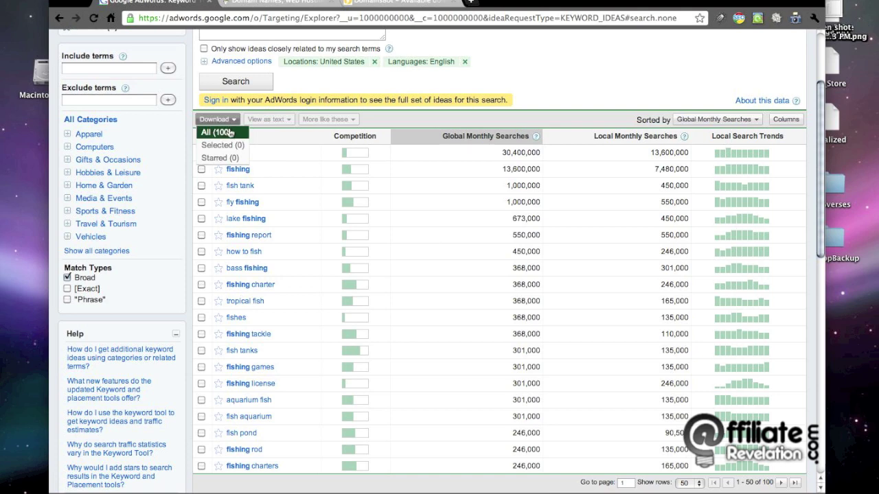
pyautogui.click(230, 133)
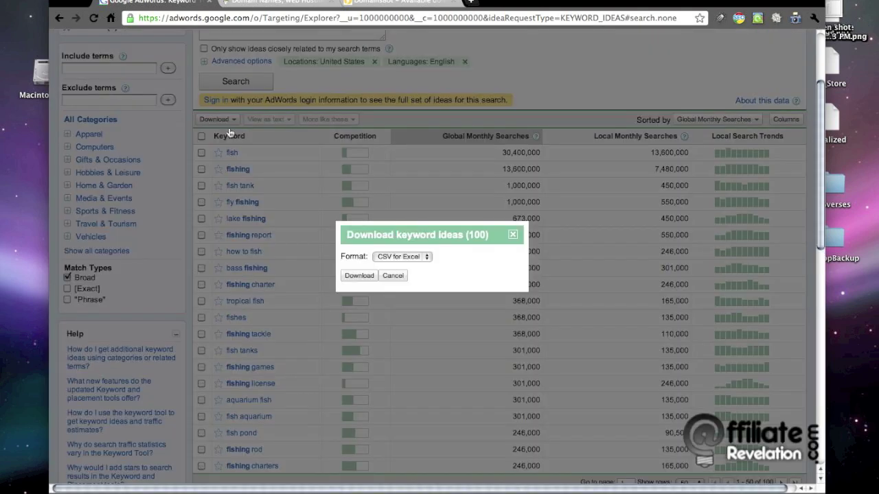
pyautogui.click(428, 257)
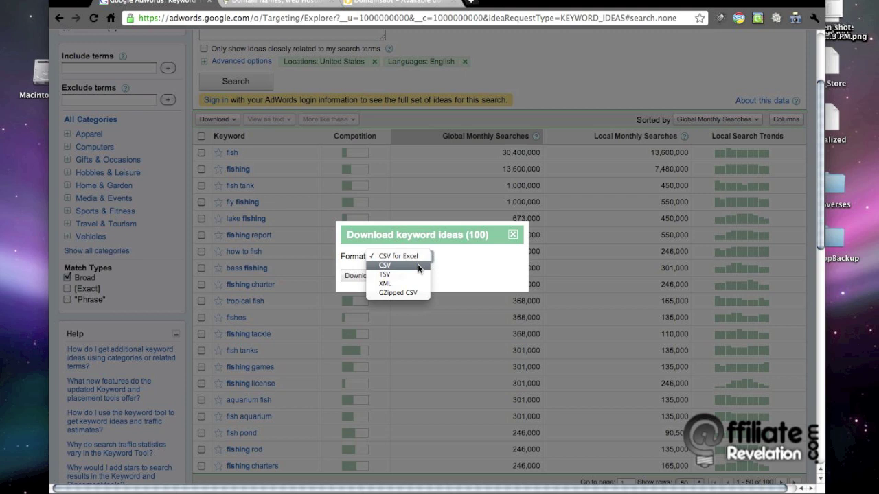
pyautogui.click(417, 265)
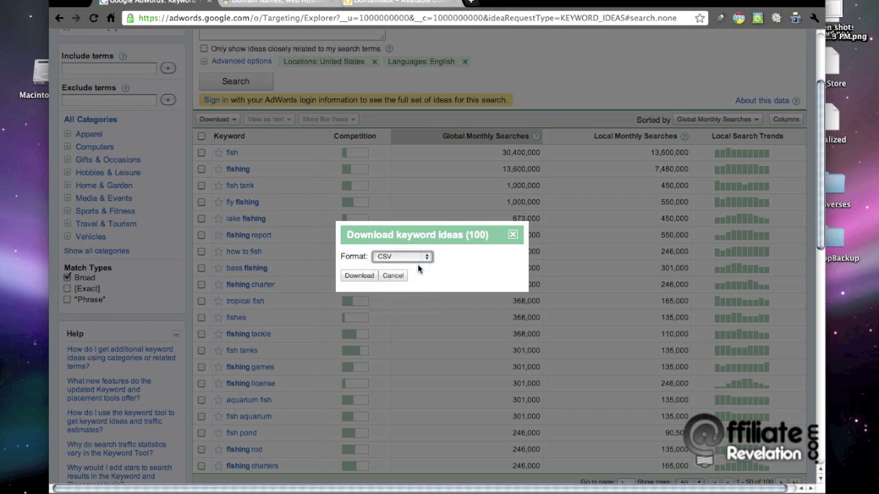
pyautogui.click(359, 276)
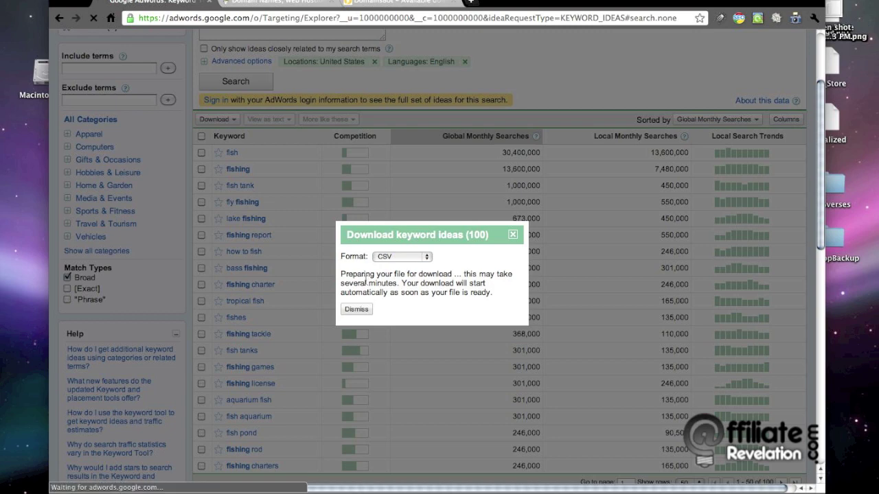
pyautogui.click(512, 234)
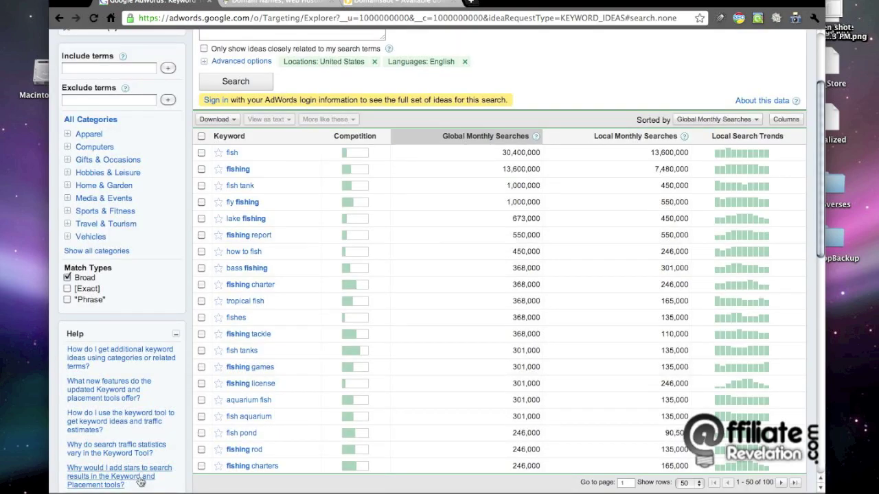
# - Open the downloaded CSV file as a spreadsheet and widen the Global Monthly Searches column to fit its heading
pyautogui.click(206, 493)
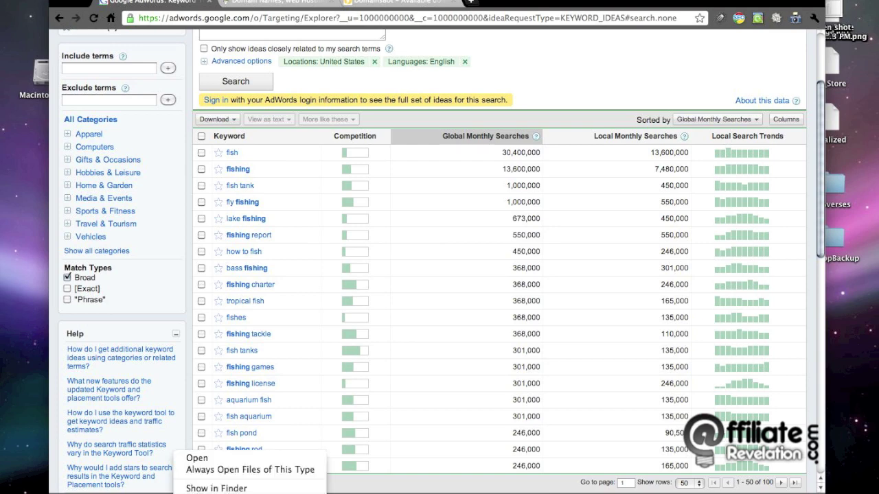
pyautogui.click(202, 459)
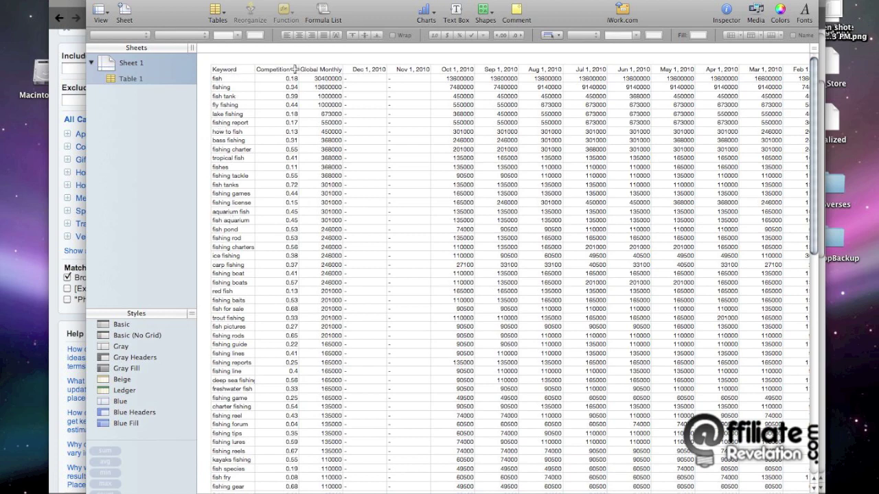
pyautogui.click(340, 70)
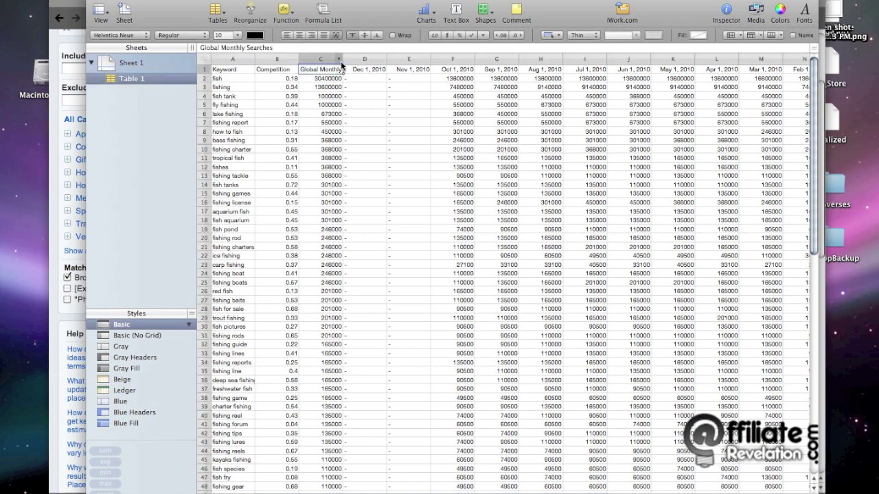
pyautogui.moveTo(341, 62); pyautogui.dragTo(368, 63)
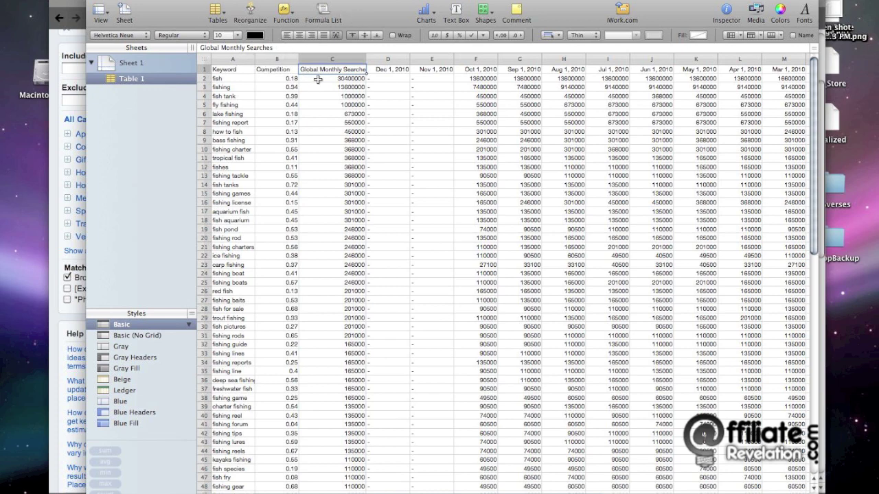
# - Copy the entire Keyword column of the spreadsheet
pyautogui.click(224, 59)
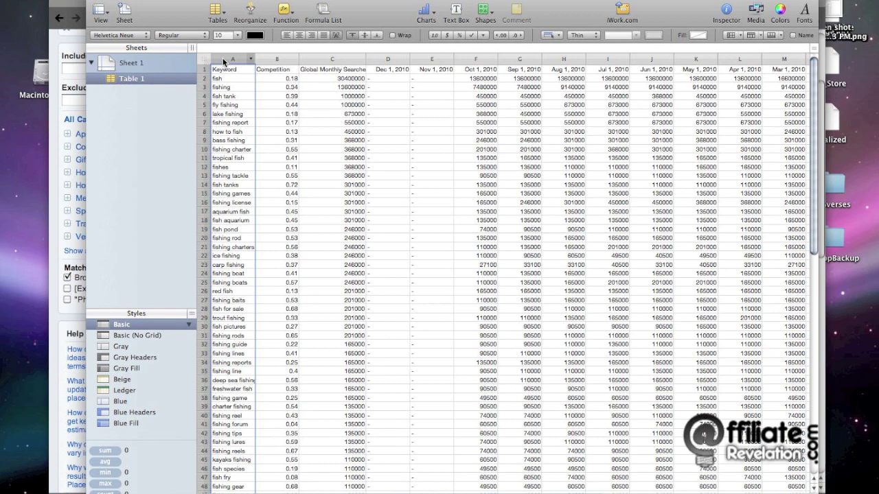
pyautogui.rightClick(228, 99)
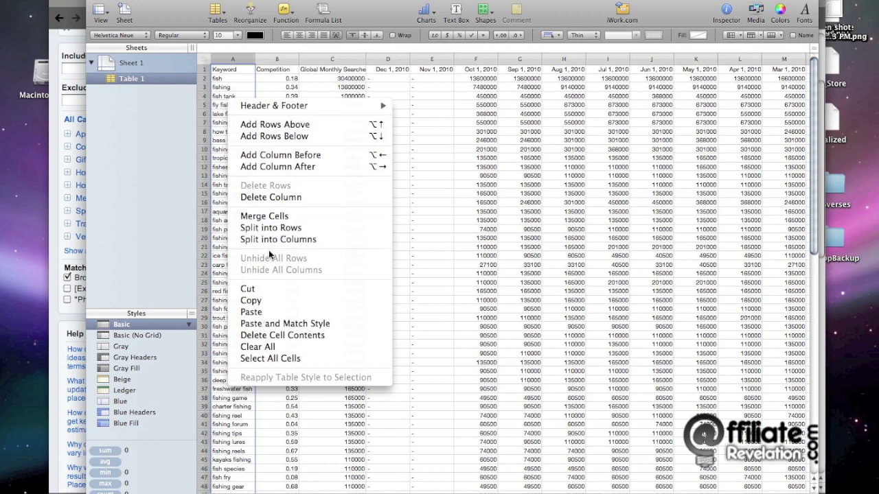
pyautogui.click(268, 300)
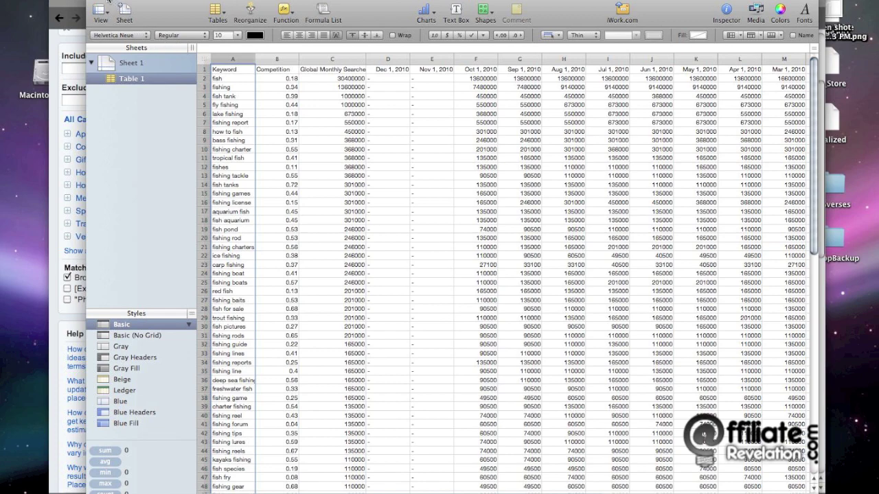
# - Switch back to the GoDaddy site in the browser and open its Bulk Domain Name Registration page
pyautogui.click(108, 1)
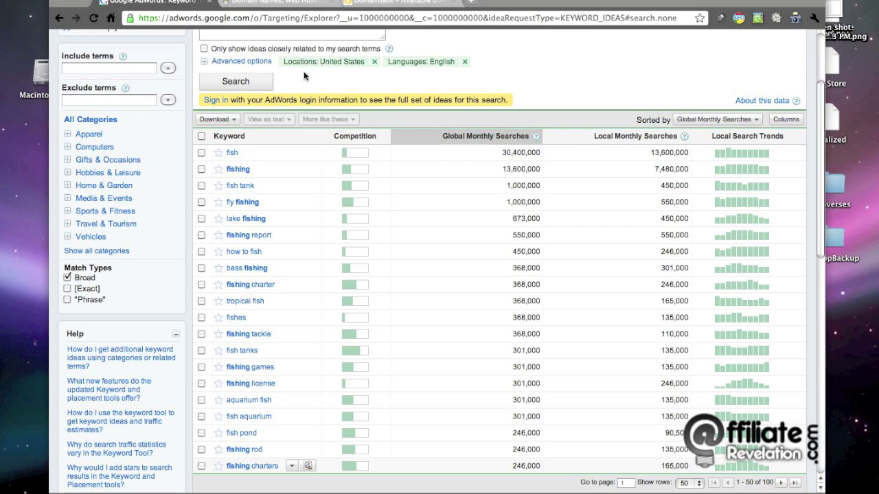
pyautogui.click(288, 5)
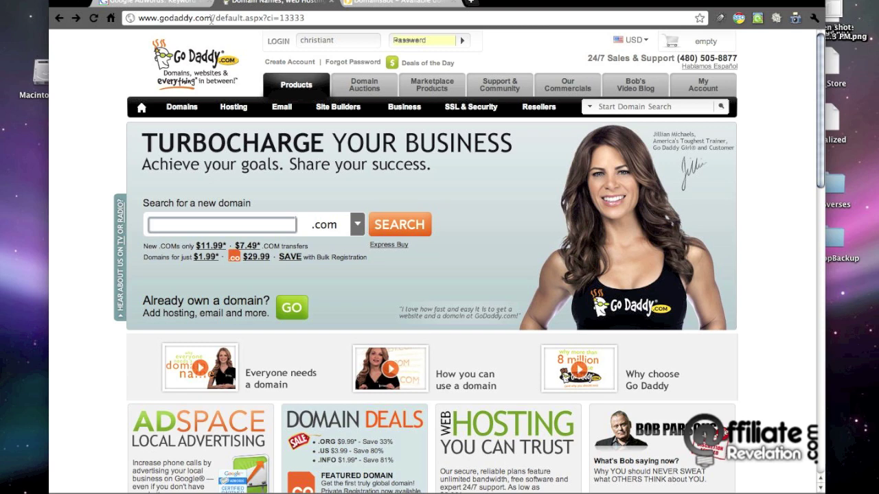
pyautogui.click(213, 18)
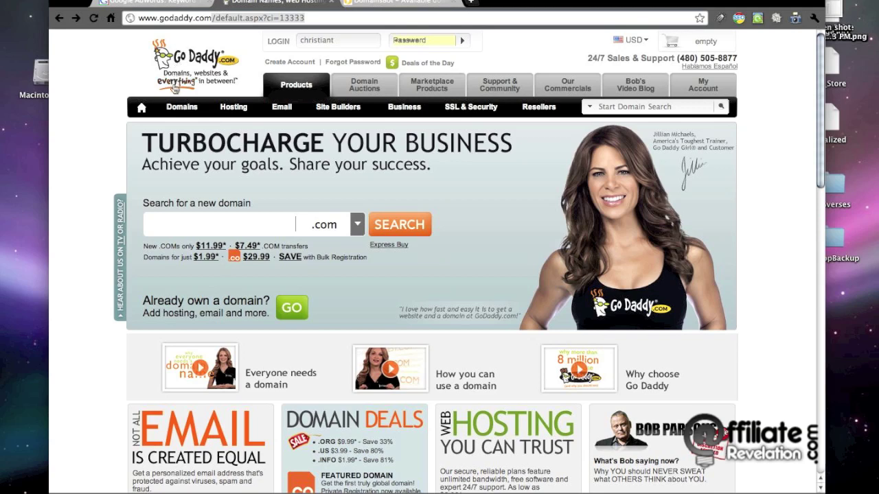
pyautogui.moveTo(177, 110)
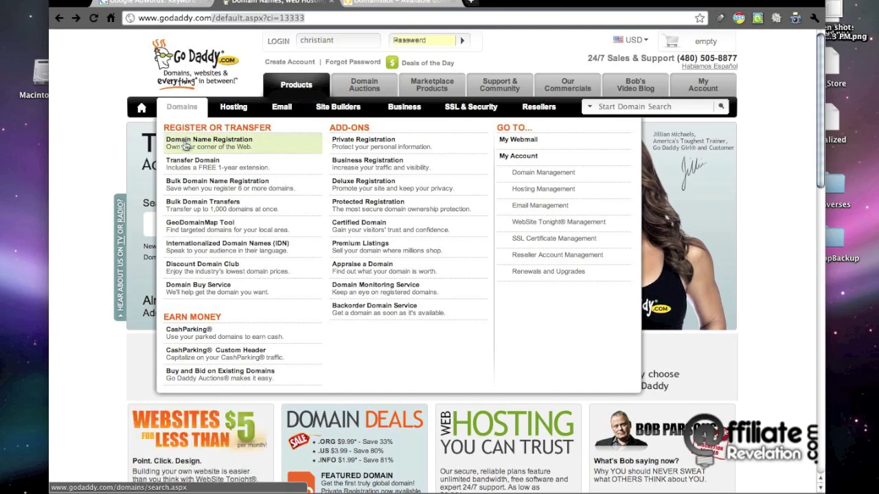
pyautogui.click(190, 190)
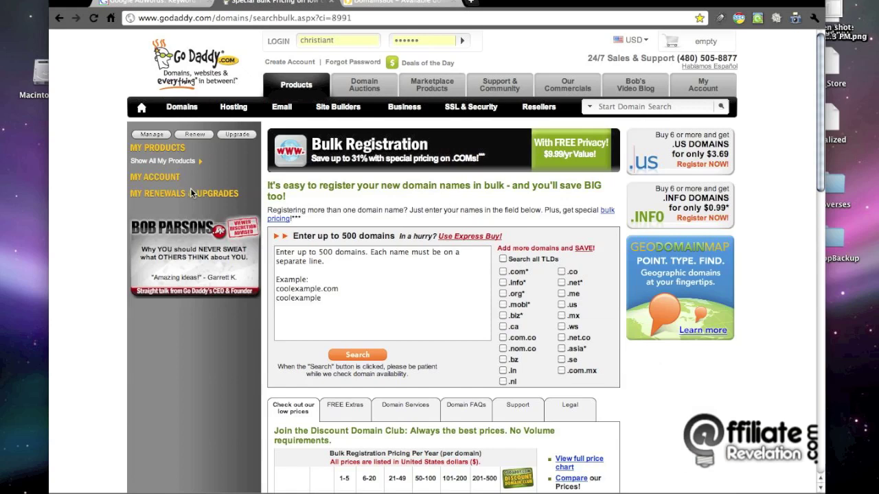
# - Paste the copied keyword list into the bulk registration domain list
pyautogui.click(324, 270)
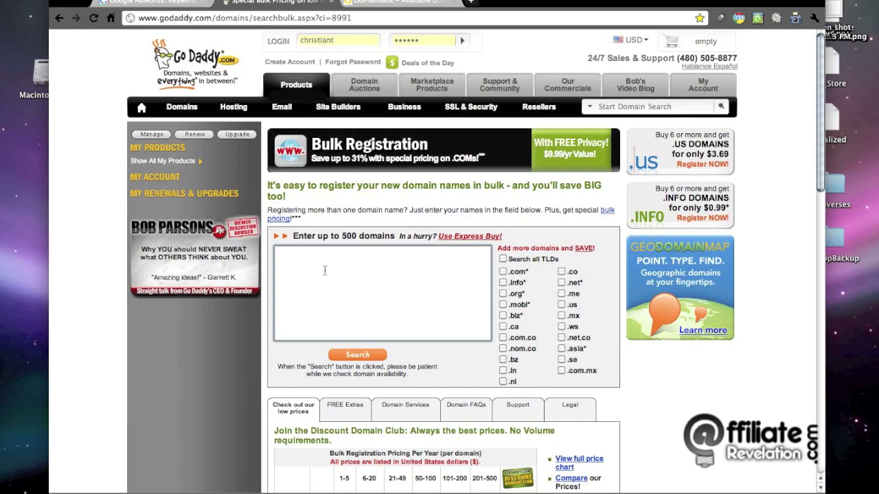
pyautogui.rightClick(325, 270)
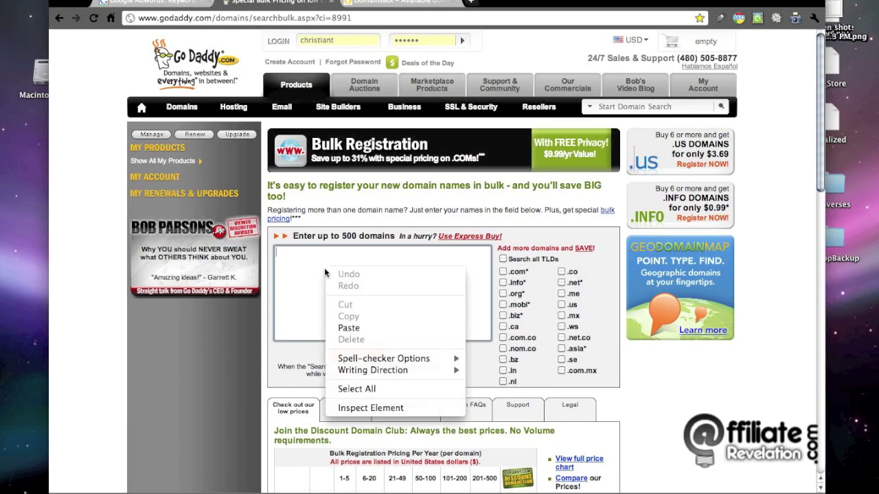
pyautogui.click(356, 328)
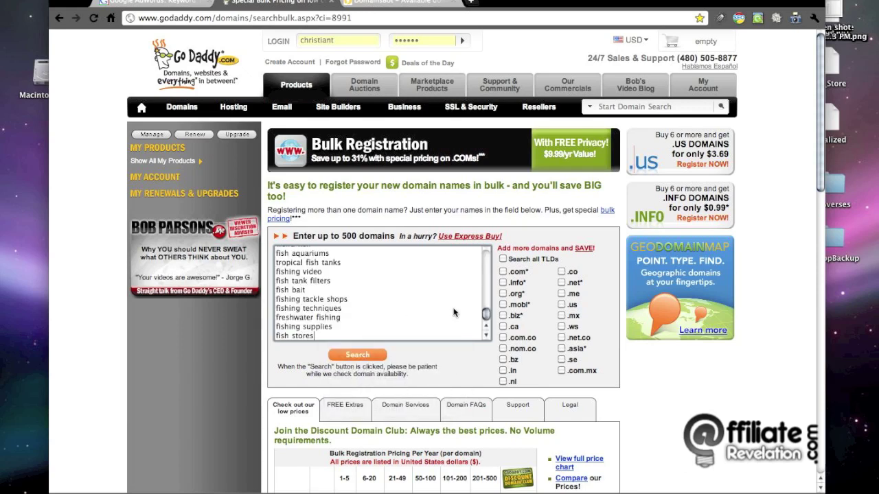
# - Select the .com, .net and .org extensions for the pasted keyword list and run the bulk domain search
pyautogui.moveTo(485, 317); pyautogui.dragTo(482, 252)
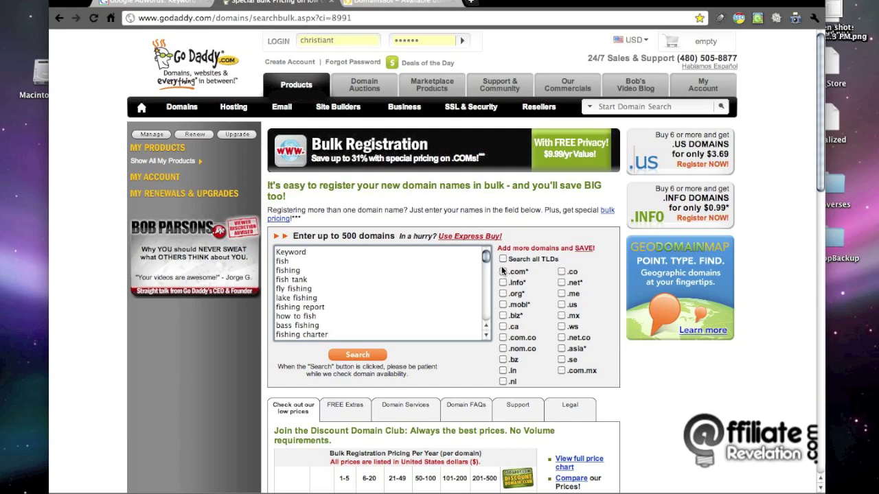
pyautogui.click(502, 271)
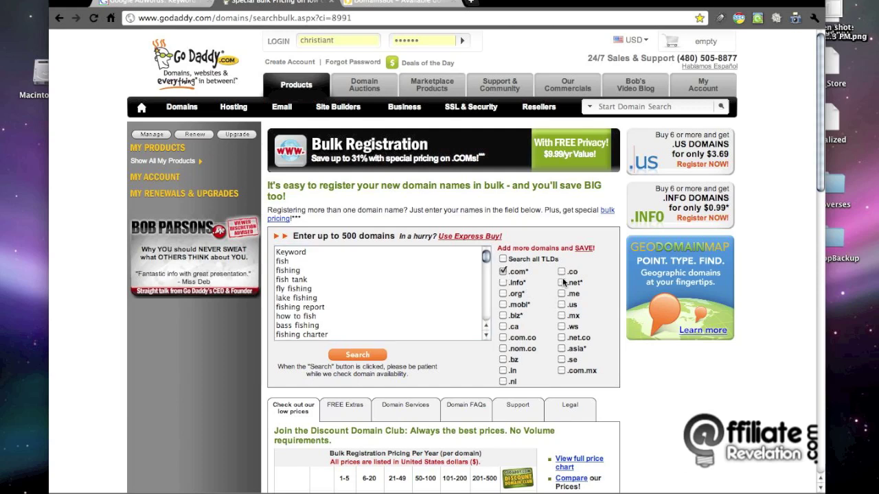
pyautogui.click(561, 282)
pyautogui.click(502, 293)
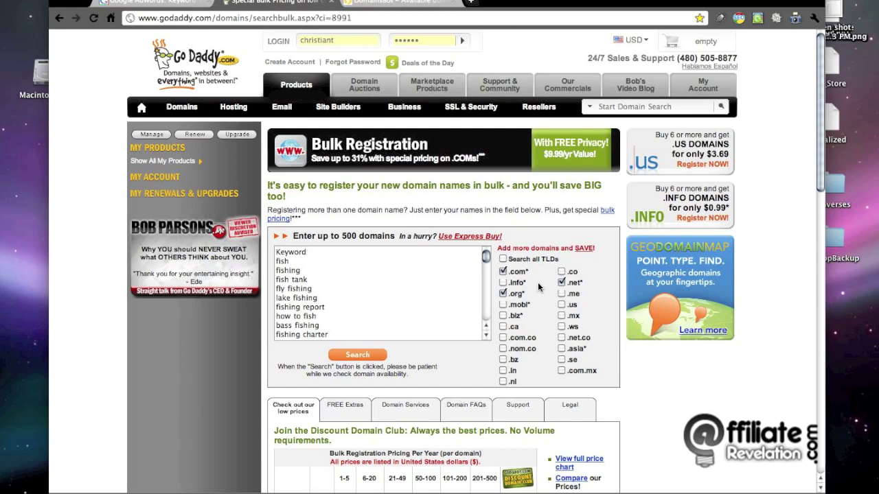
pyautogui.click(374, 355)
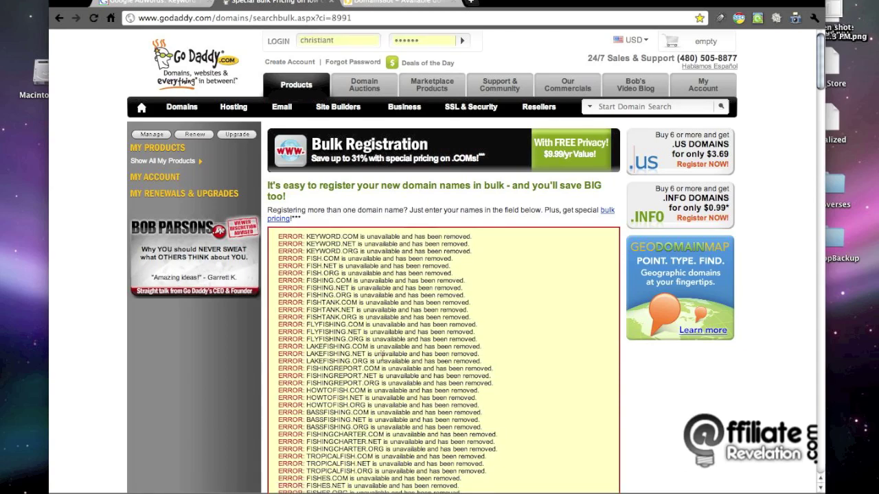
# - Review the bulk search results and examine the domain names left in the list, including BIGGAMEFISH.ORG and FISHINGTECHNIQUES.ORG
pyautogui.scroll(-3, 481, 291)
pyautogui.scroll(-20, 481, 290)
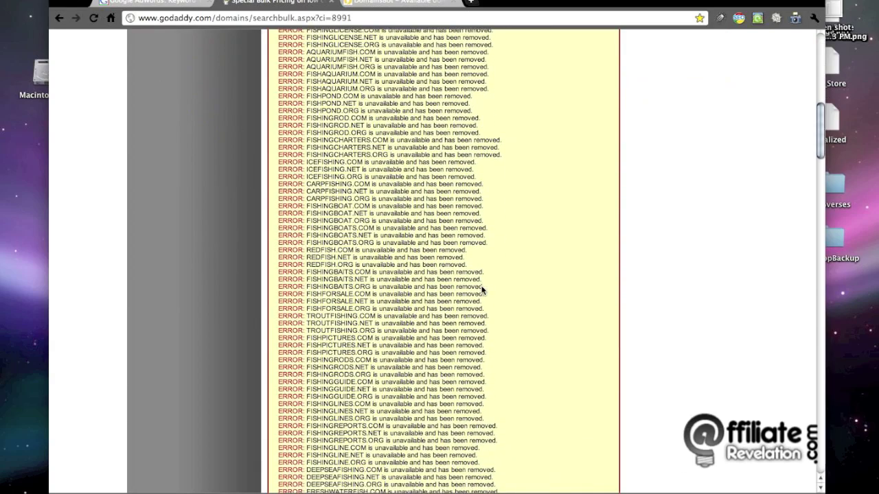
pyautogui.scroll(-5, 481, 291)
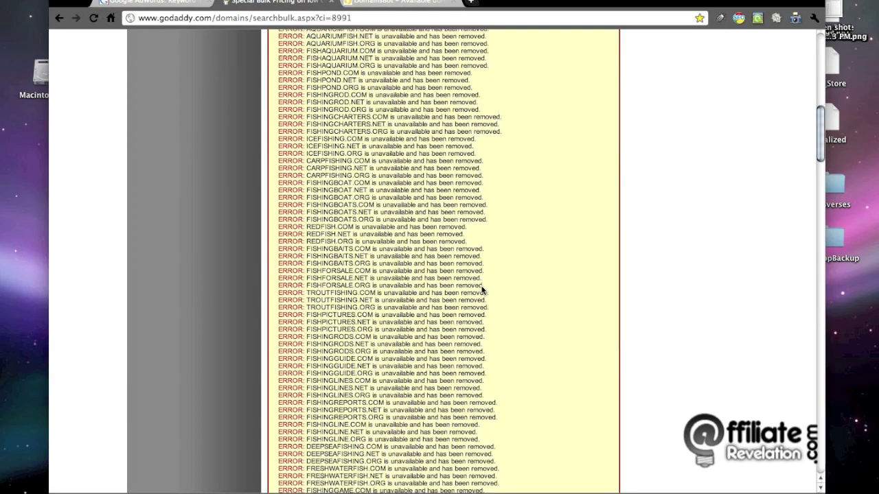
pyautogui.scroll(-20, 481, 290)
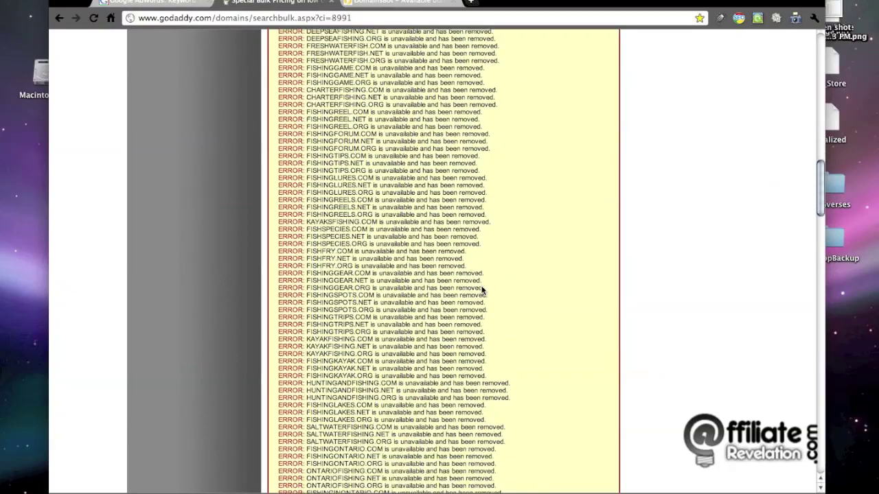
pyautogui.scroll(-20, 482, 291)
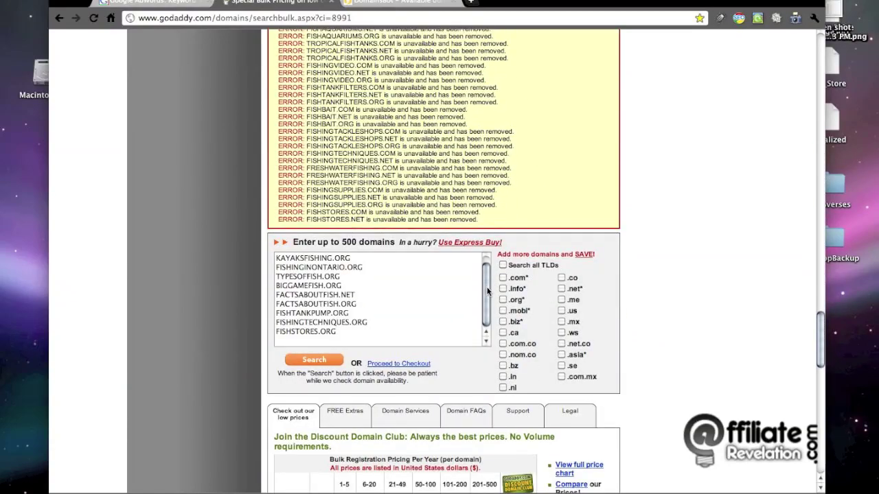
pyautogui.scroll(1, 486, 283)
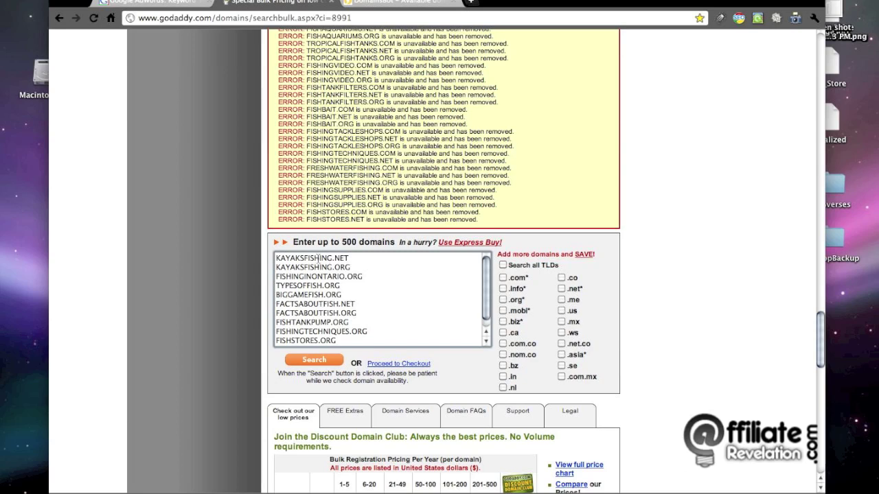
pyautogui.scroll(-2, 318, 260)
pyautogui.scroll(3, 318, 260)
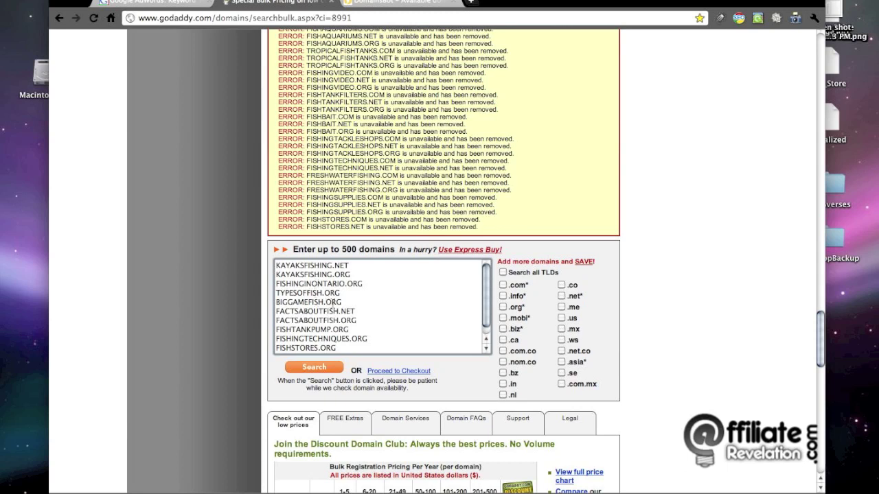
pyautogui.moveTo(341, 302); pyautogui.dragTo(276, 302)
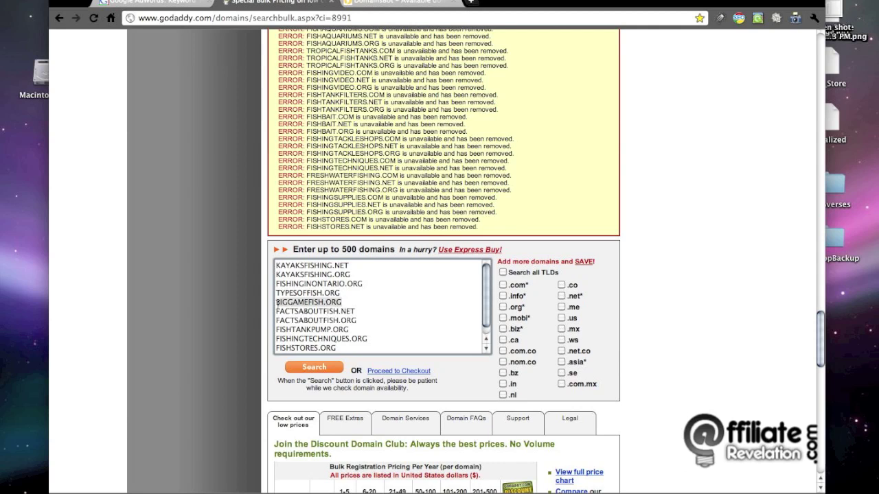
pyautogui.scroll(-1, 349, 314)
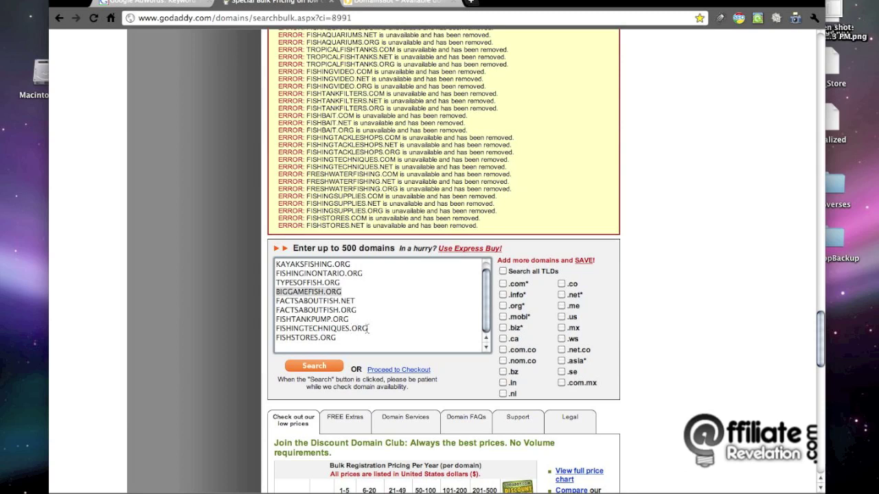
pyautogui.click(368, 330)
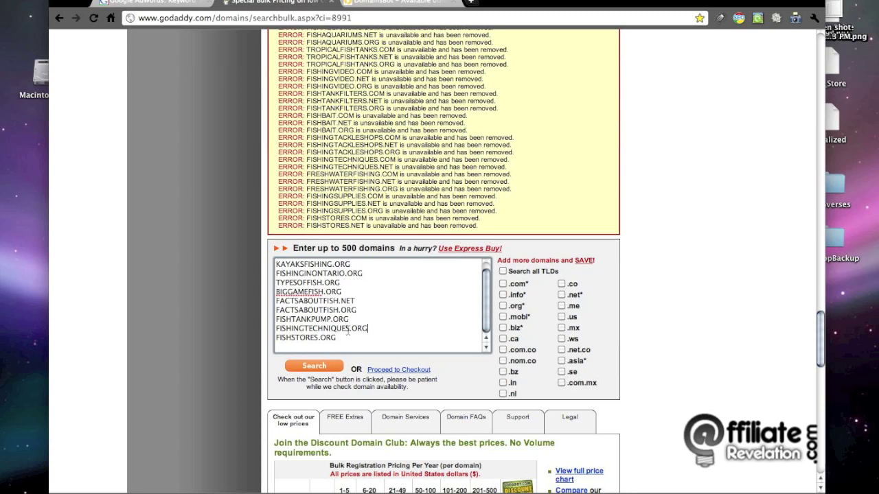
pyautogui.moveTo(366, 329); pyautogui.dragTo(277, 329)
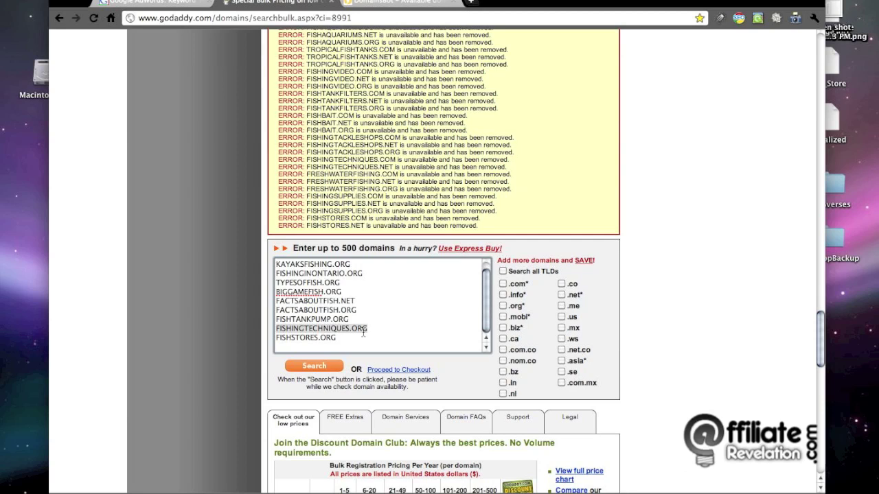
# - Copy the name FISHINGTECHNIQUES, without its .ORG extension, from the remaining domain list
pyautogui.click(165, 5)
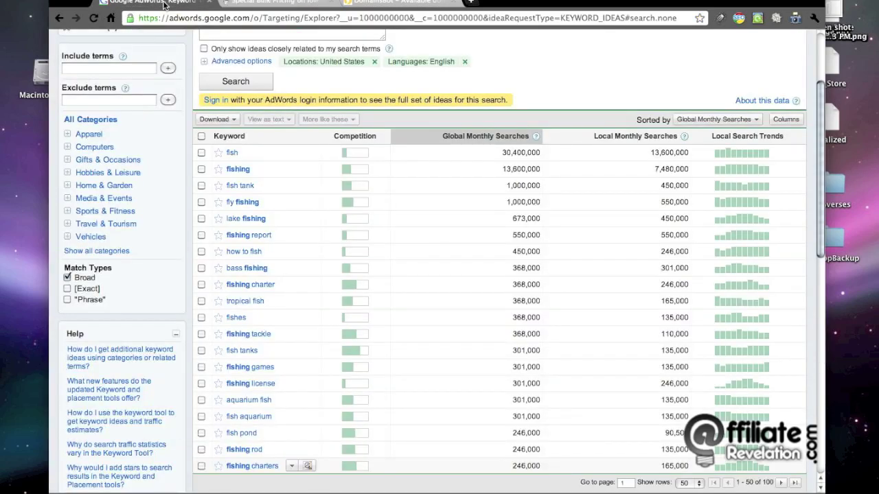
pyautogui.click(250, 4)
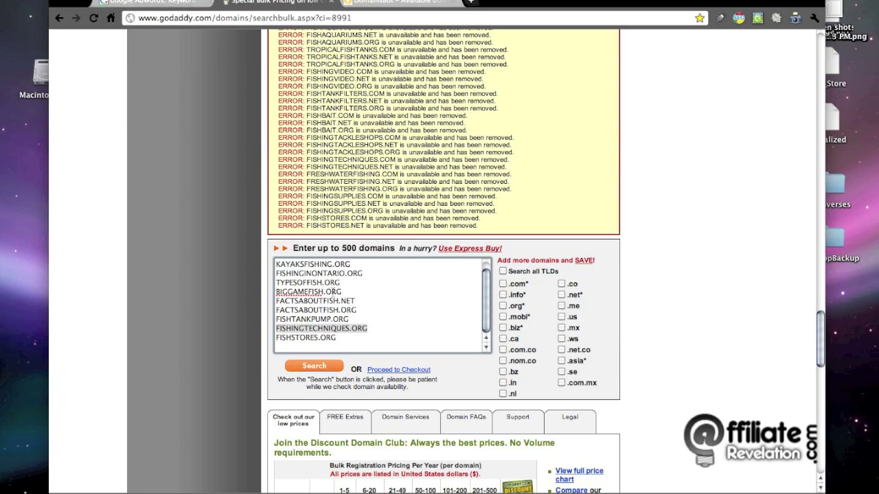
pyautogui.click(348, 328)
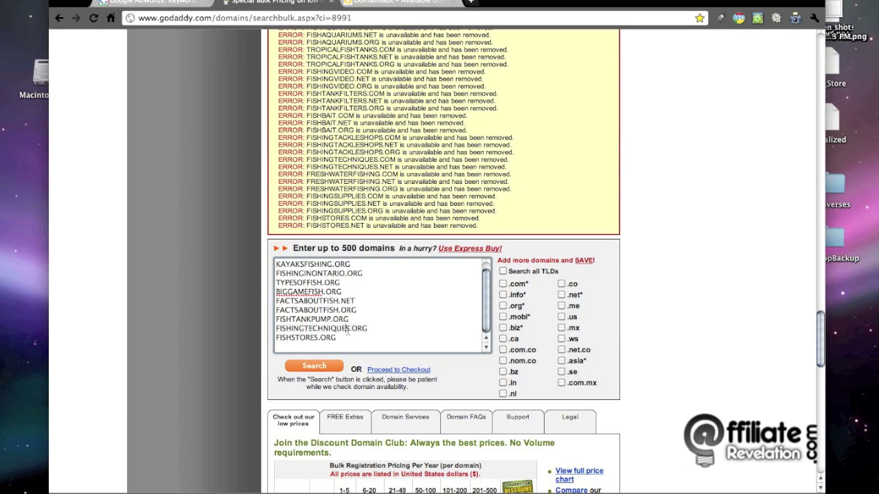
pyautogui.moveTo(349, 329); pyautogui.dragTo(277, 332)
pyautogui.press('super+c')
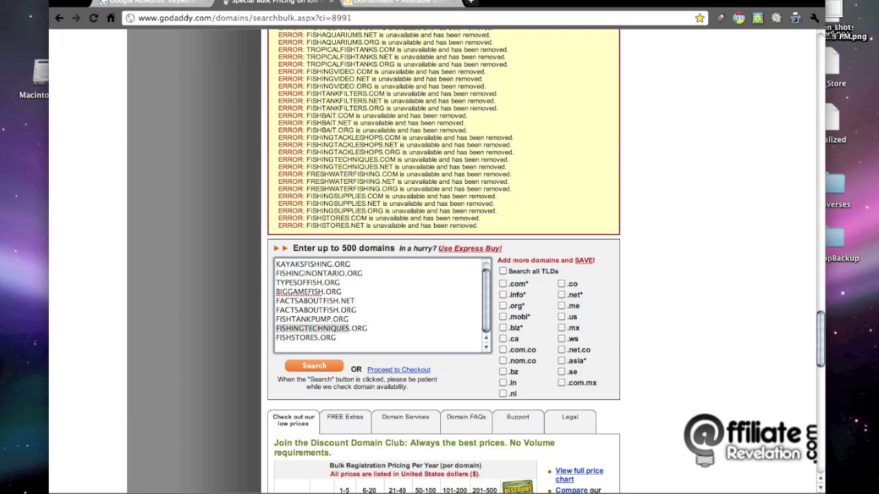
# - Switch to the Google AdWords Keyword Tool page and search it for the copied text FISHINGTECHNIQUES
pyautogui.click(150, 3)
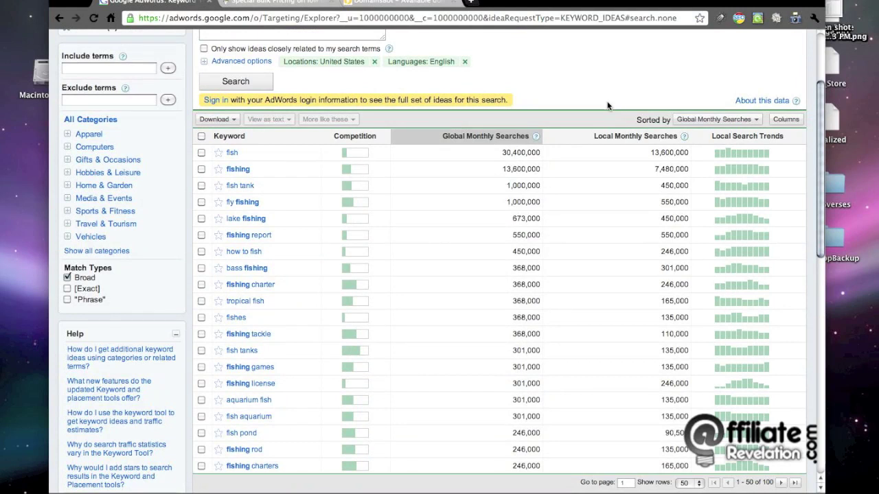
pyautogui.hotkey('ctrl', 'f')
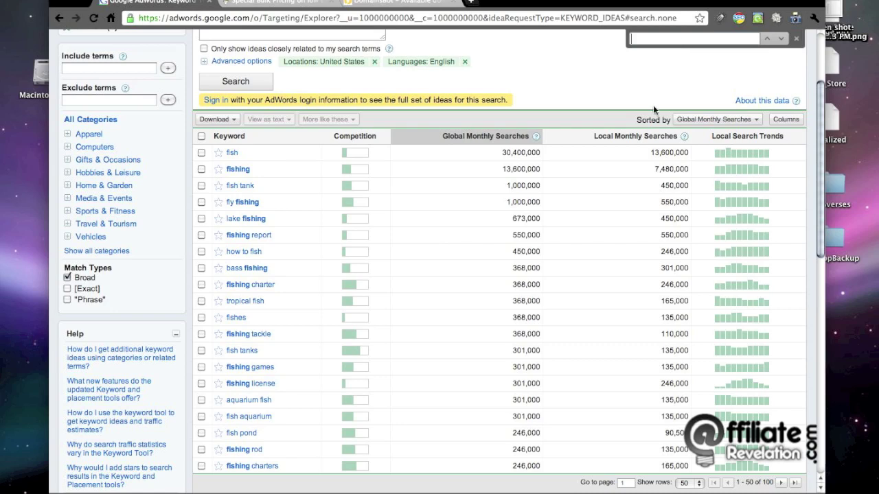
pyautogui.scroll(-5, 653, 105)
pyautogui.scroll(8, 652, 105)
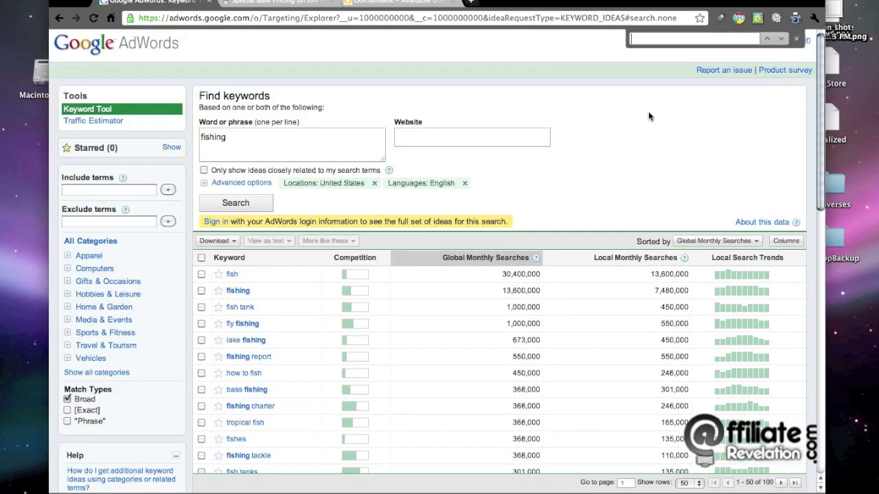
pyautogui.press('super+v')
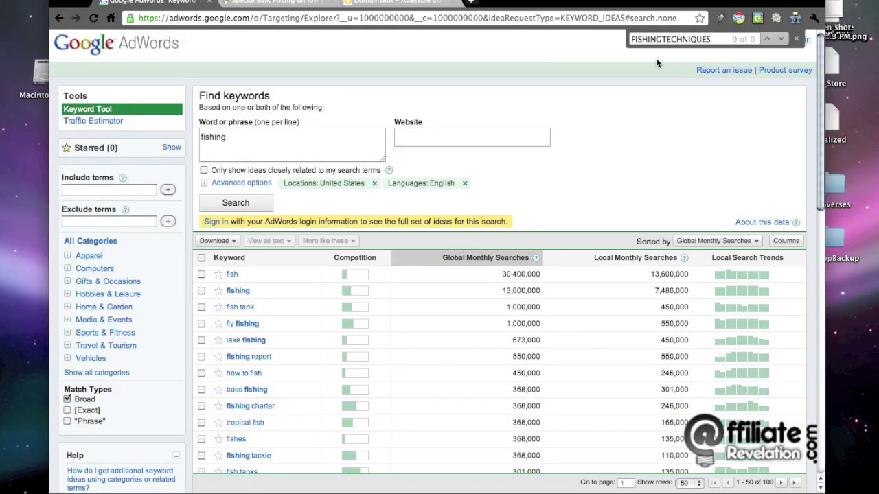
# - Change the page search to FISHING TECHNIQUE and look up that keyword's monthly searches on the last page of keyword ideas
pyautogui.click(661, 39)
pyautogui.scroll(-10, 615, 160)
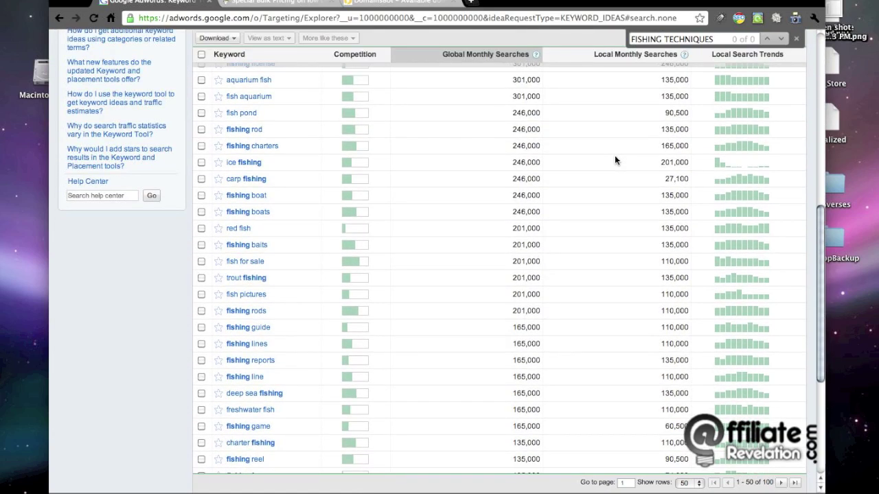
pyautogui.scroll(-5, 614, 157)
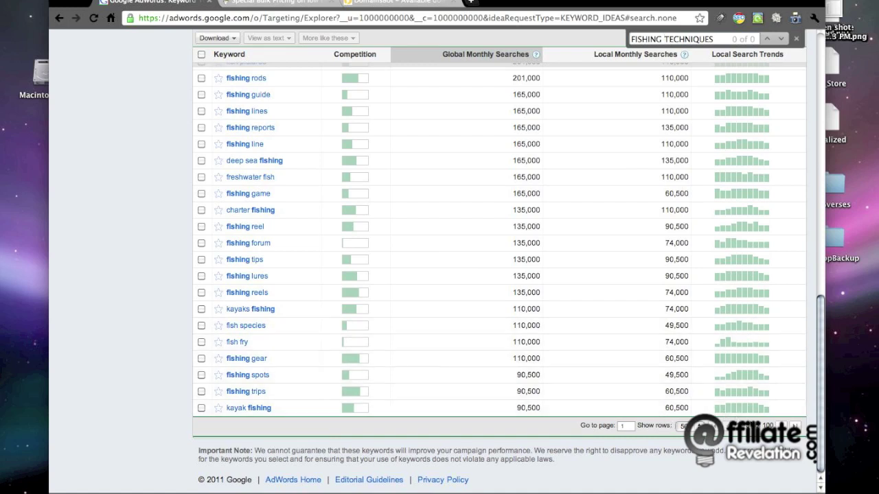
pyautogui.click(795, 426)
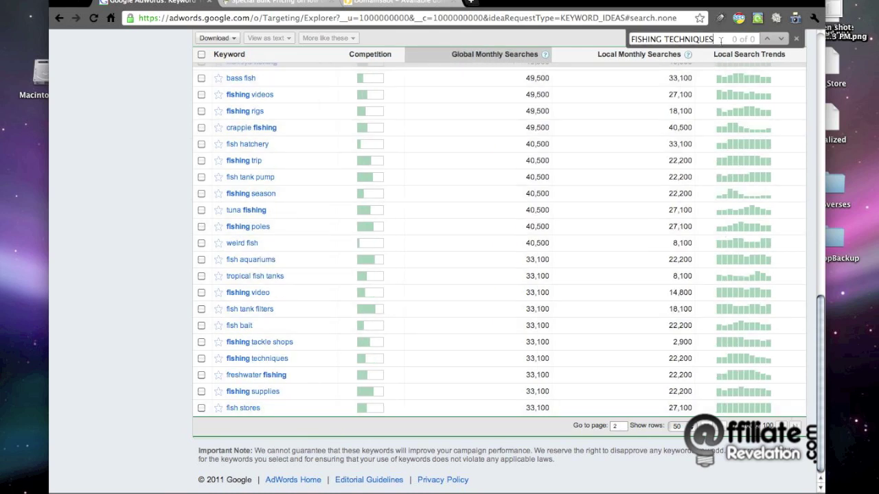
pyautogui.press('BackSpace')
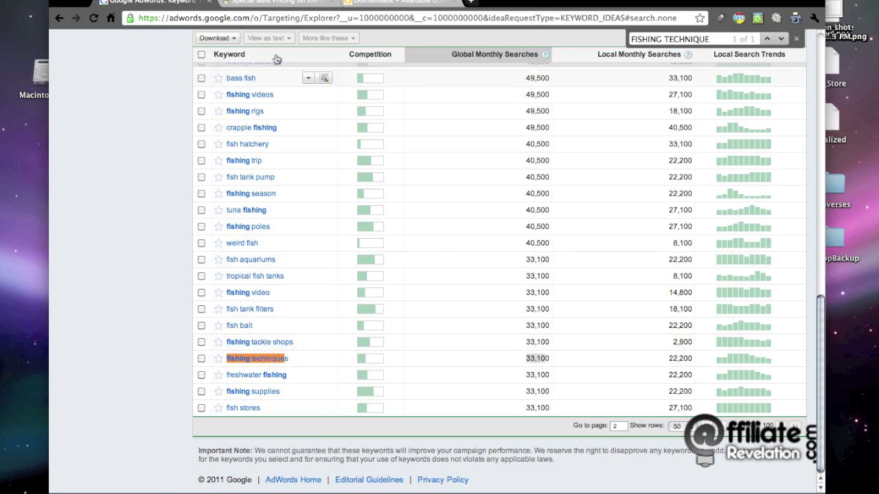
# - Switch to the DomainsBot site and check the domain availability of "dogtraining"
pyautogui.click(274, 2)
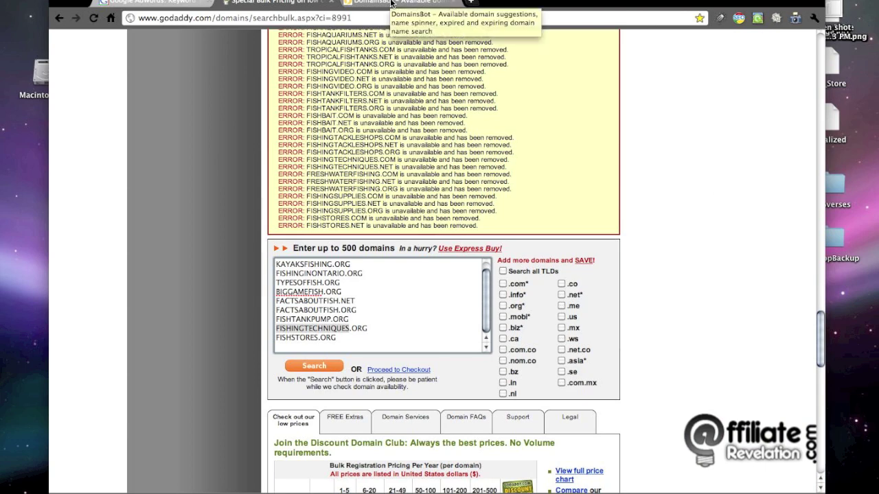
pyautogui.click(391, 2)
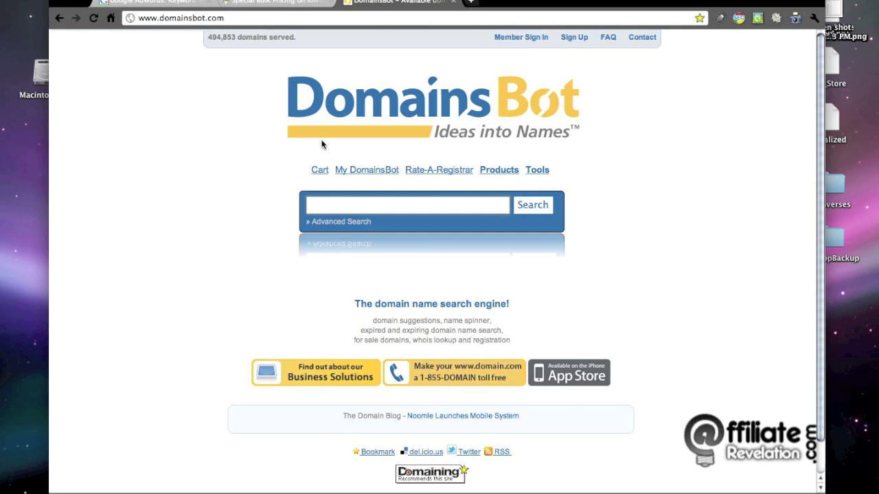
pyautogui.write('do')
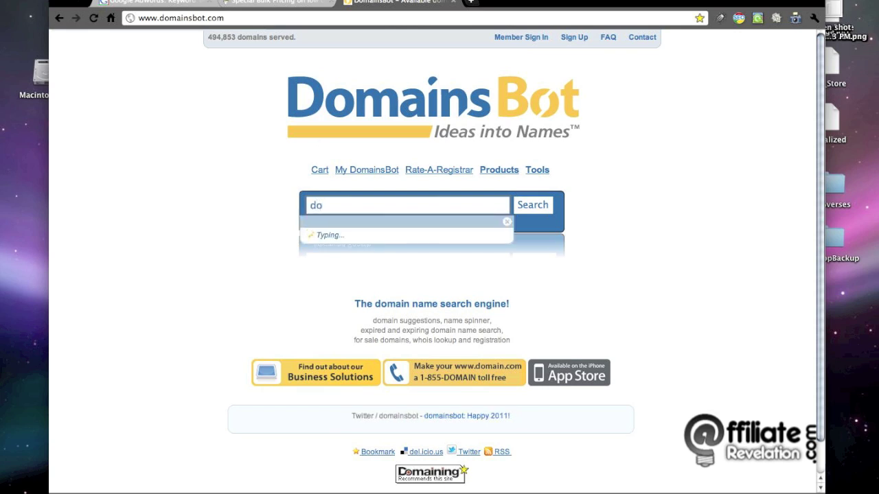
pyautogui.write('gtrain')
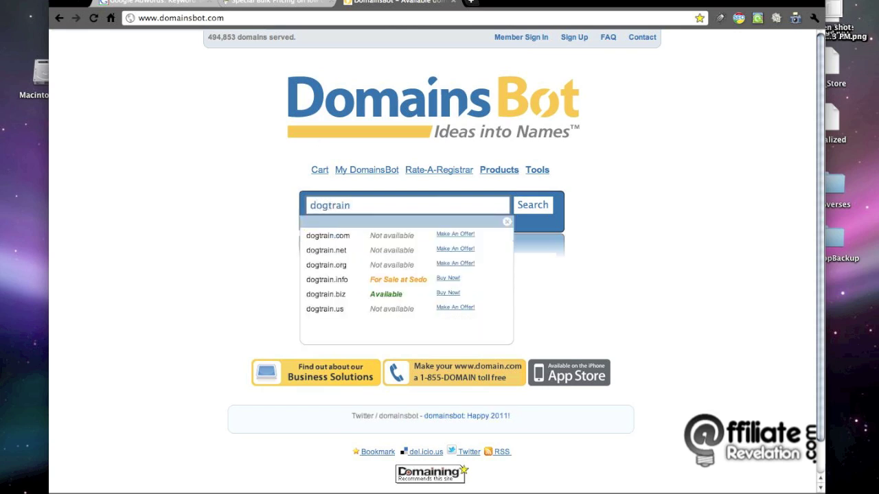
pyautogui.write('ing')
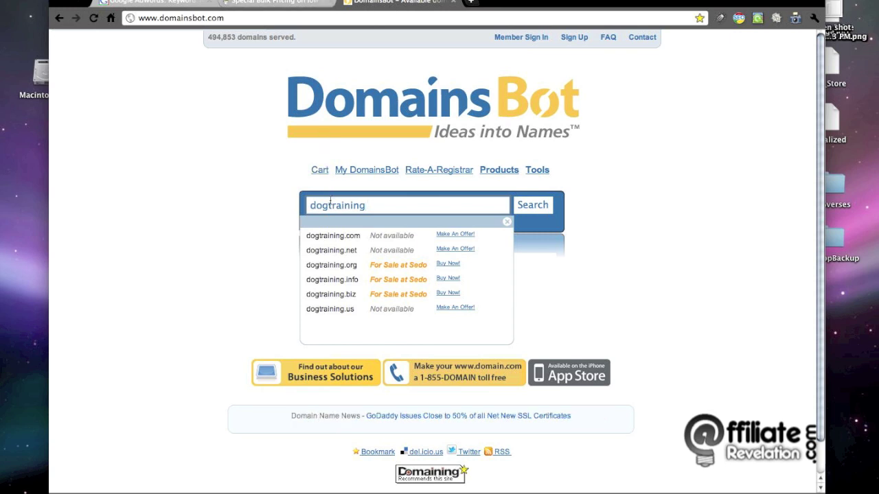
# - Replace the DomainsBot search term with "beaglebarking" and check its domain availability
pyautogui.click(180, 3)
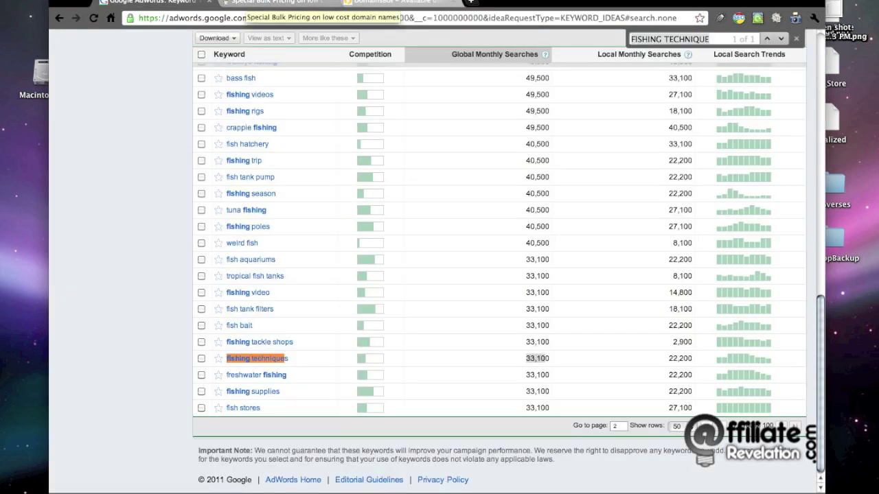
pyautogui.click(395, 3)
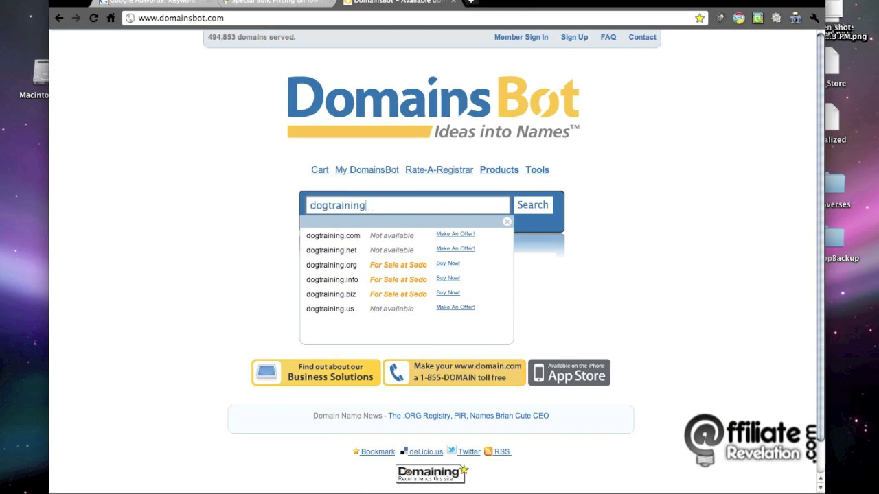
pyautogui.press('BackSpace')
pyautogui.press('BackSpace')
pyautogui.press('BackSpace')
pyautogui.press('BackSpace')
pyautogui.press('BackSpace')
pyautogui.press('BackSpace')
pyautogui.press('BackSpace')
pyautogui.press('BackSpace')
pyautogui.press('BackSpace')
pyautogui.press('BackSpace')
pyautogui.press('BackSpace')
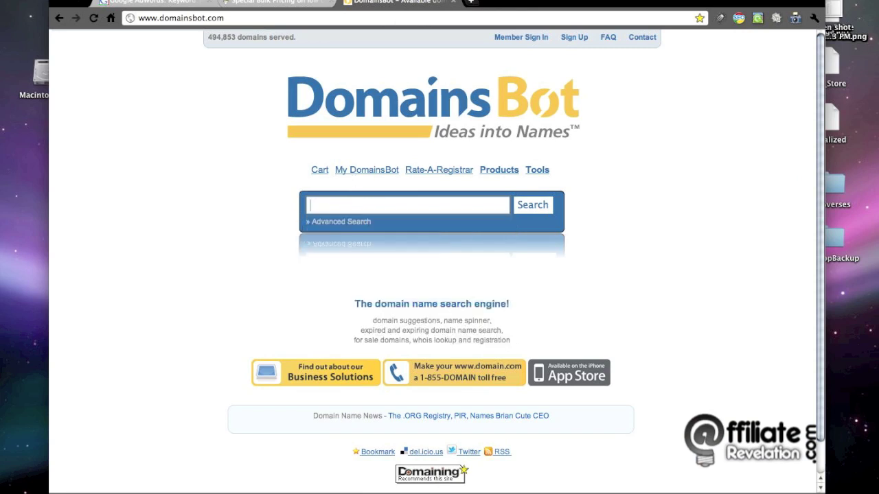
pyautogui.write('b')
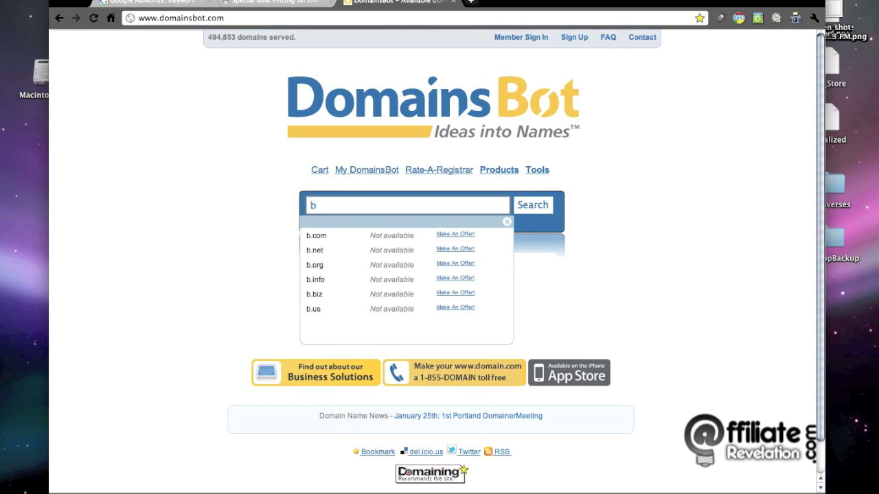
pyautogui.write('eaglebor')
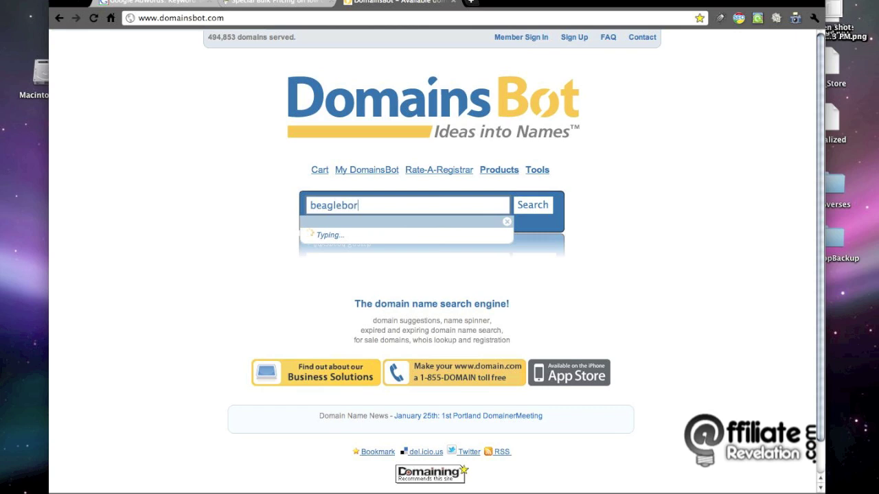
pyautogui.press('BackSpace')
pyautogui.press('BackSpace')
pyautogui.write('arking')
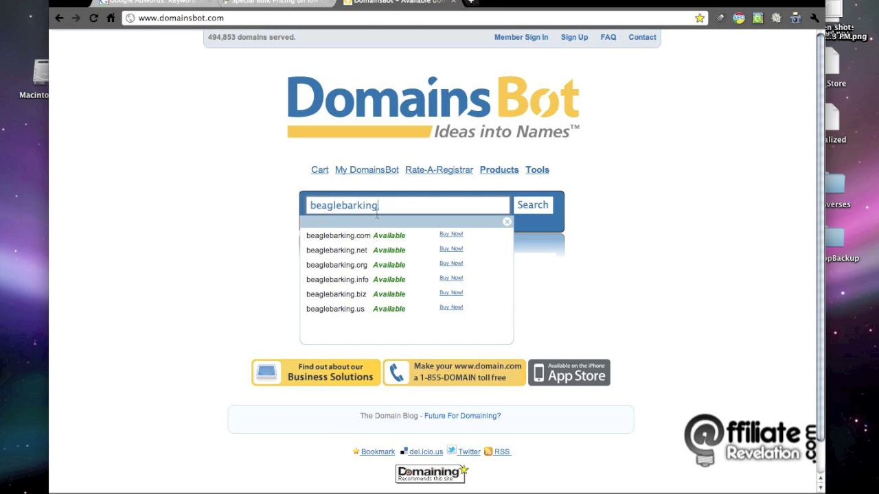
pyautogui.moveTo(383, 206); pyautogui.dragTo(308, 210)
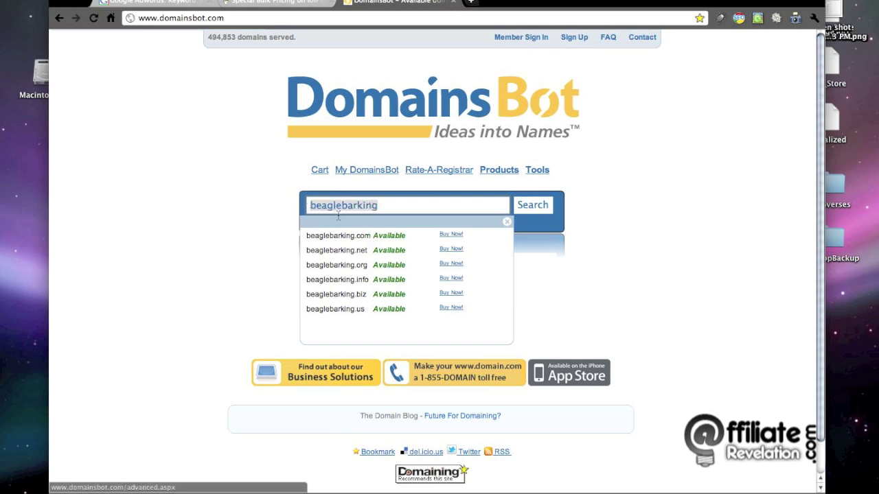
pyautogui.click(253, 189)
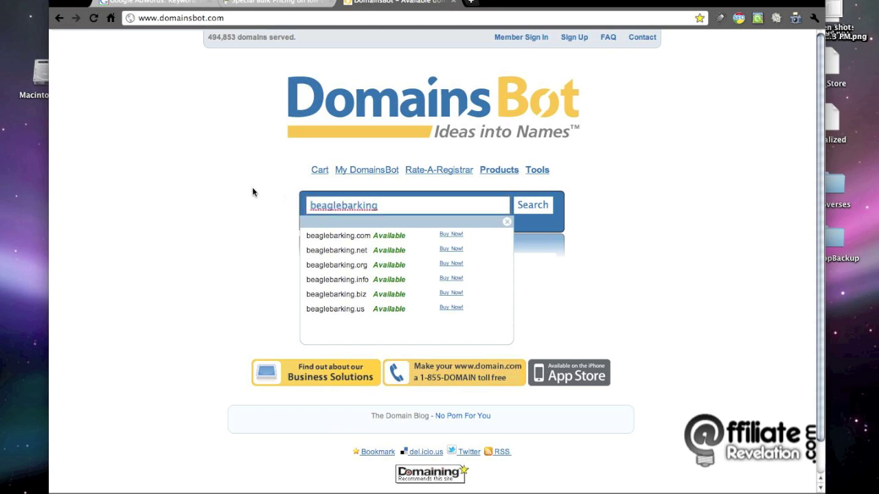